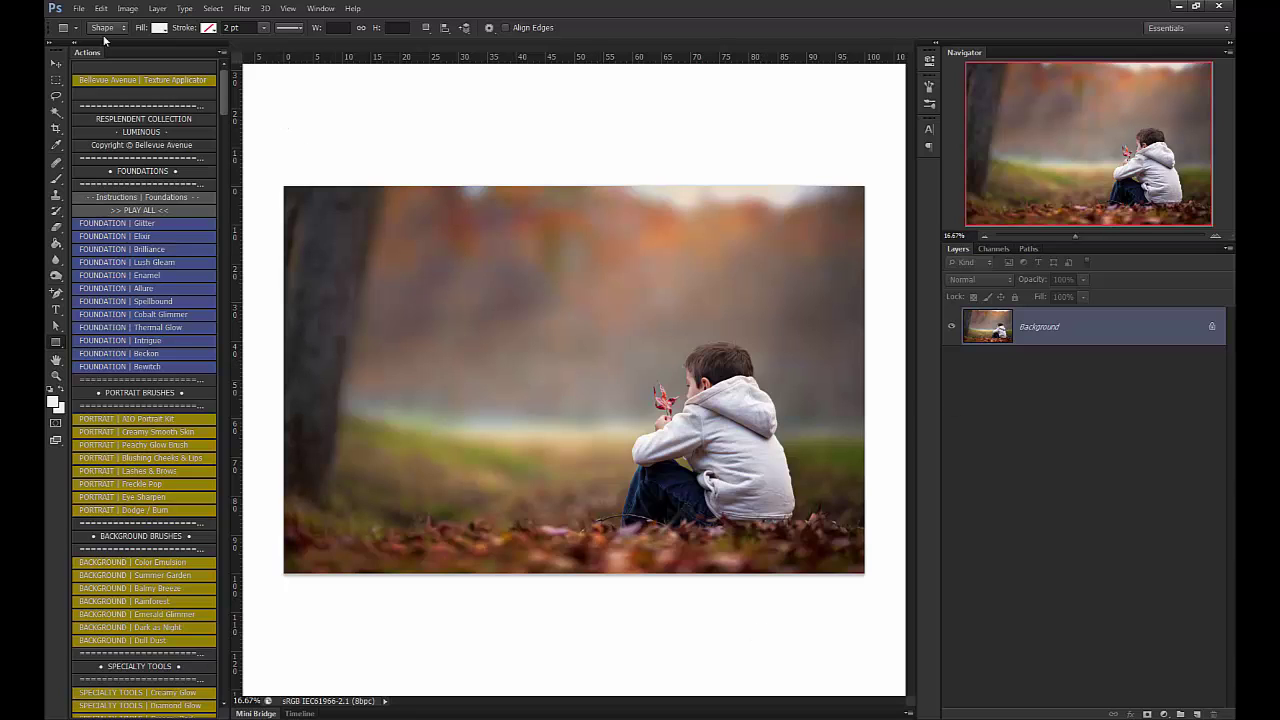
Place Bellevue-Avenue-FallingLeaves1.png from Leaf & Branch Overlays 2 > Falling Leaves onto the boy's photo.
left_click(78, 8)
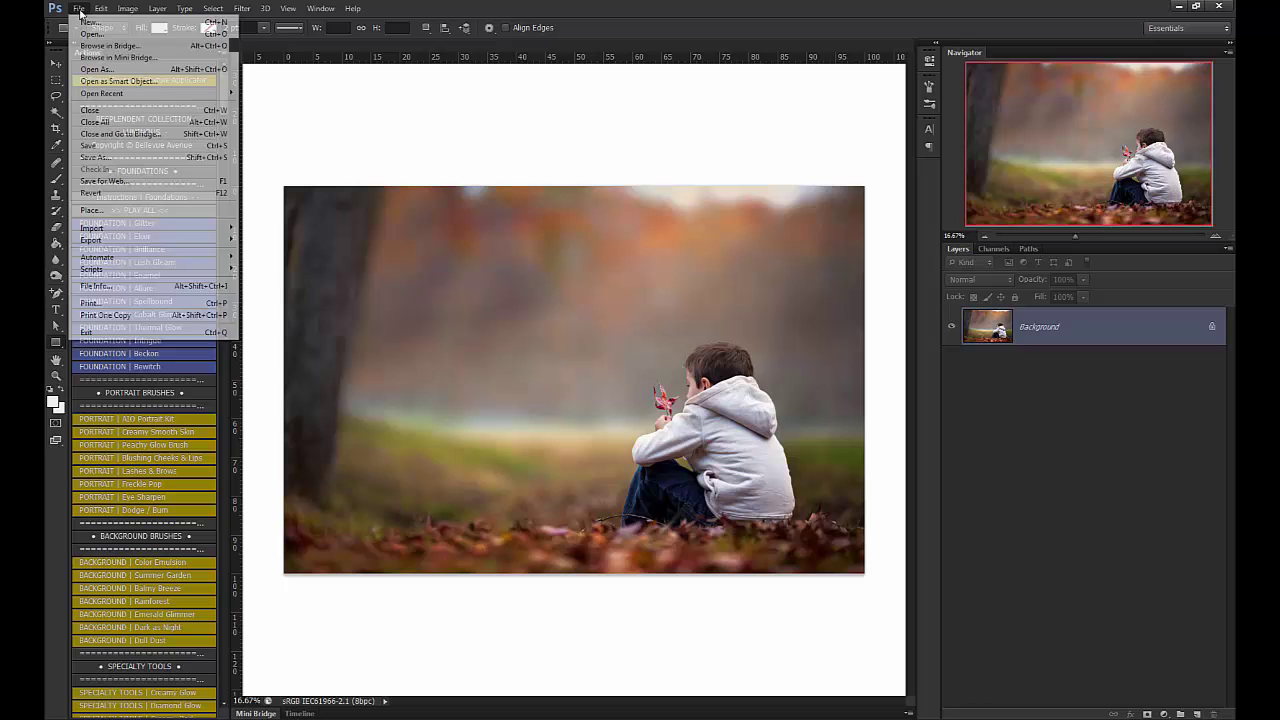
left_click(92, 211)
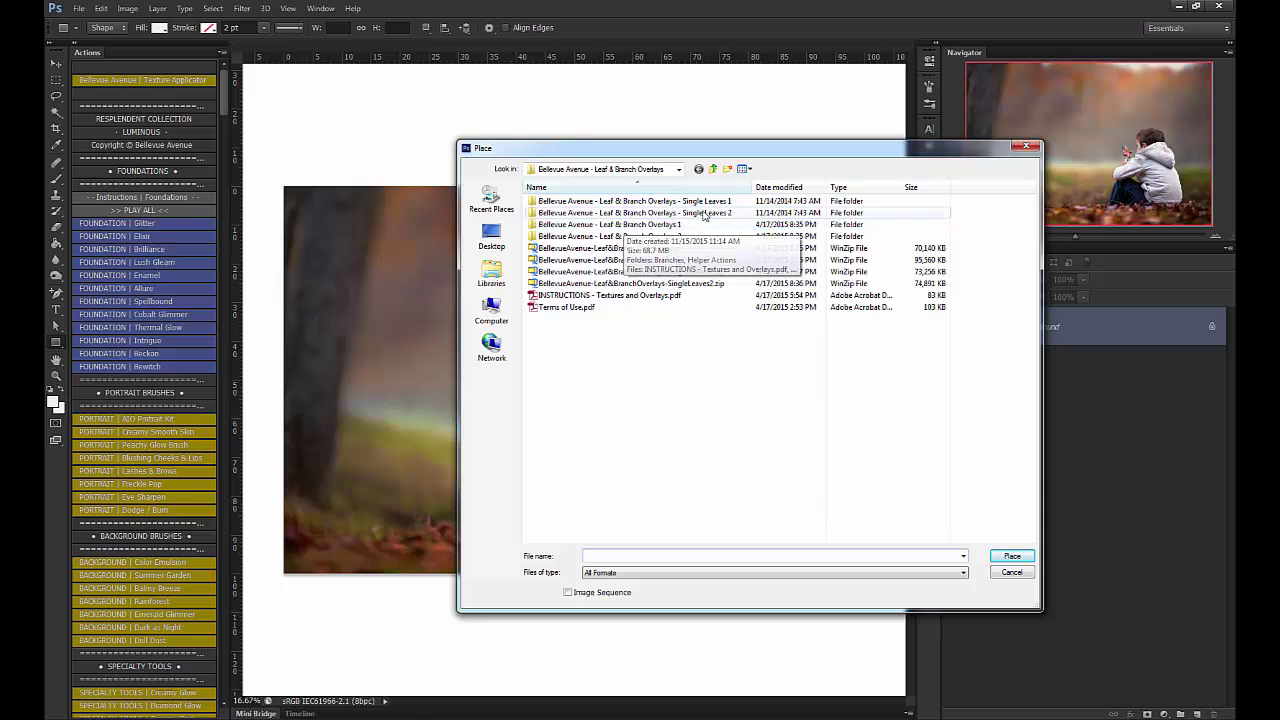
double_click(637, 228)
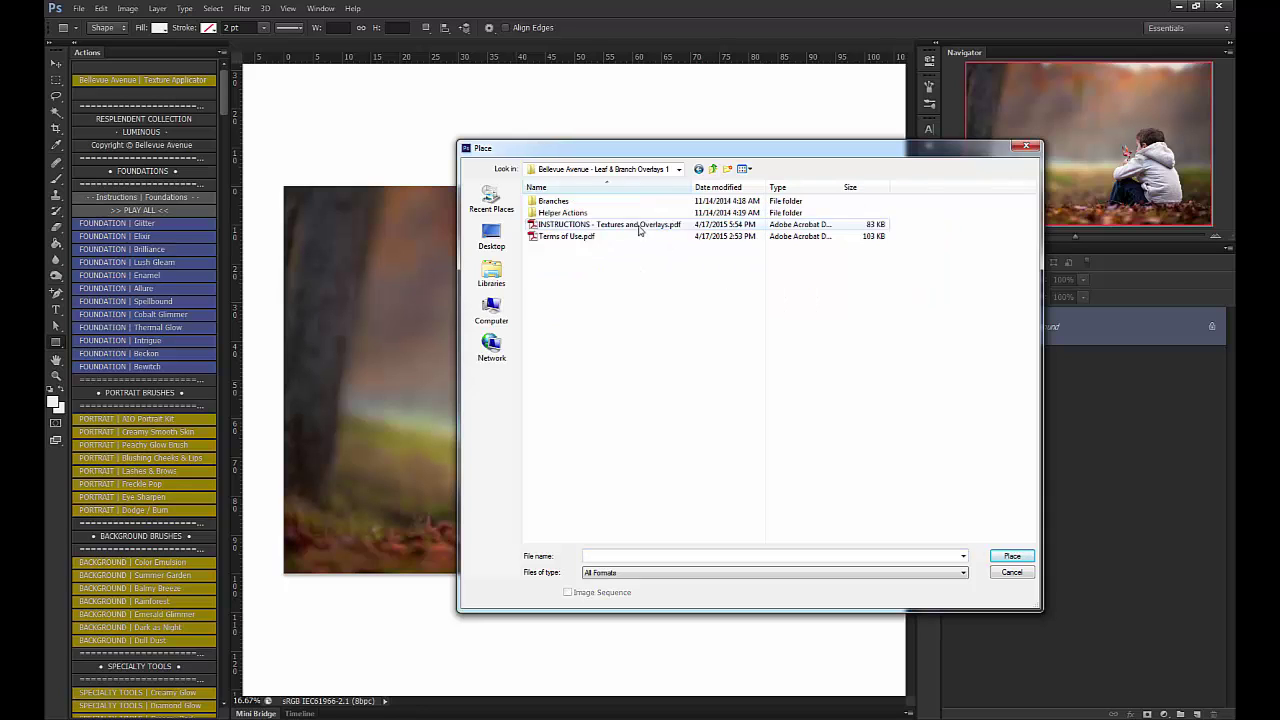
left_click(712, 168)
left_click(627, 237)
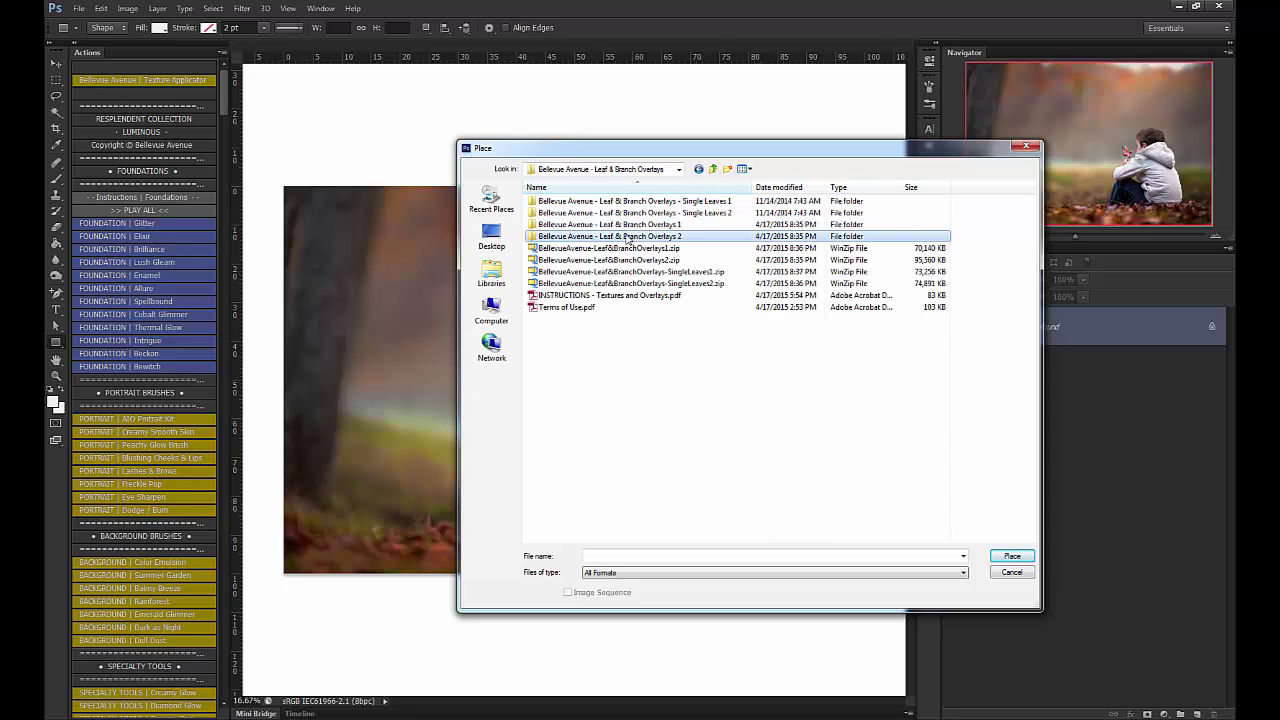
double_click(645, 240)
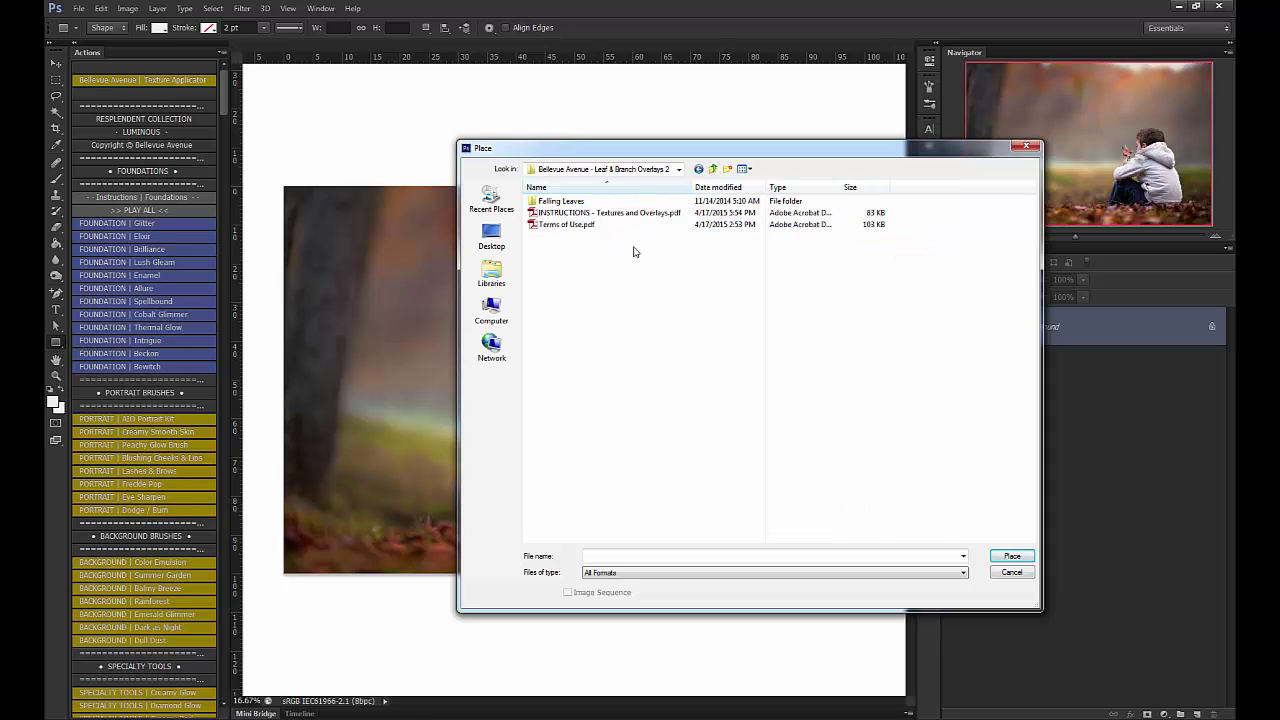
double_click(562, 201)
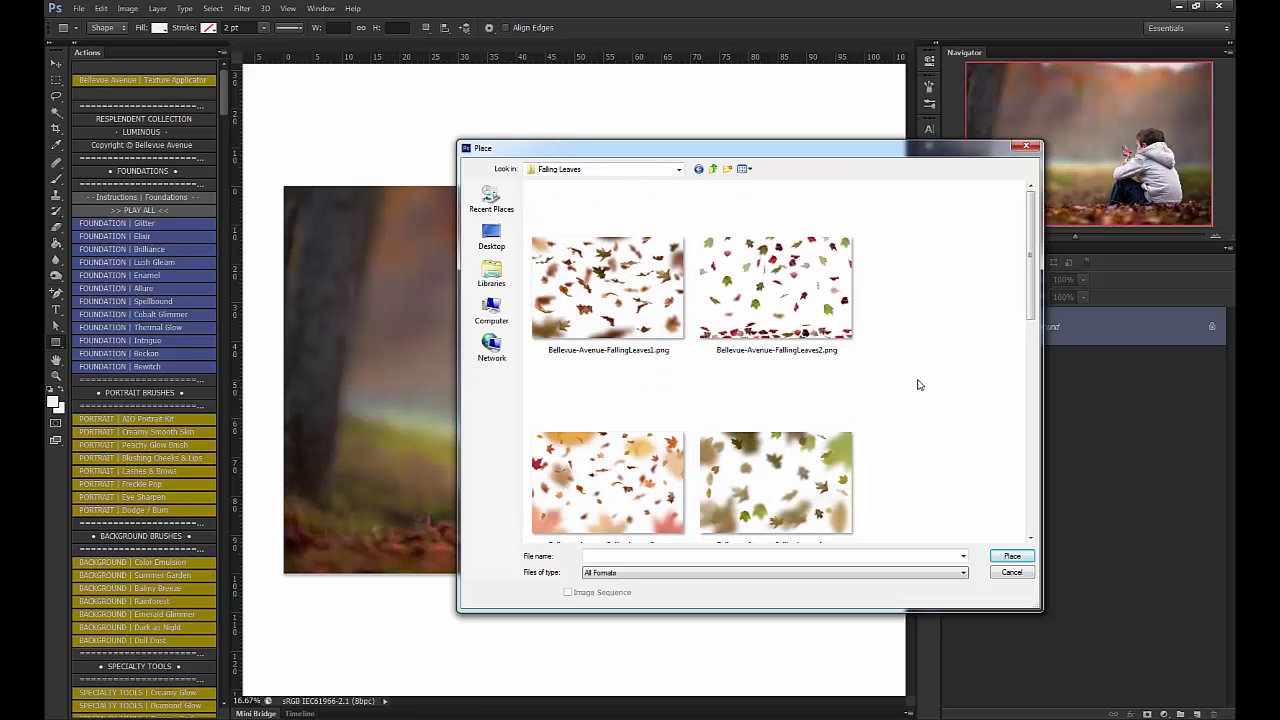
left_click(586, 325)
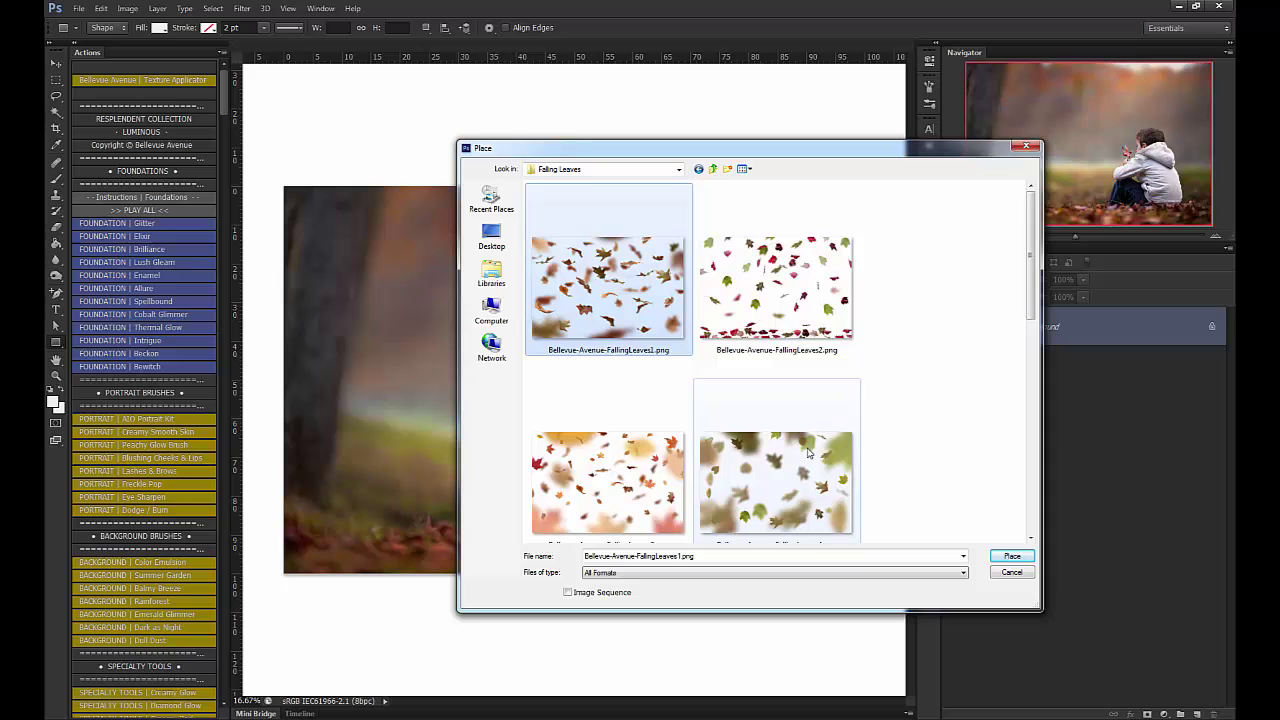
left_click(1009, 557)
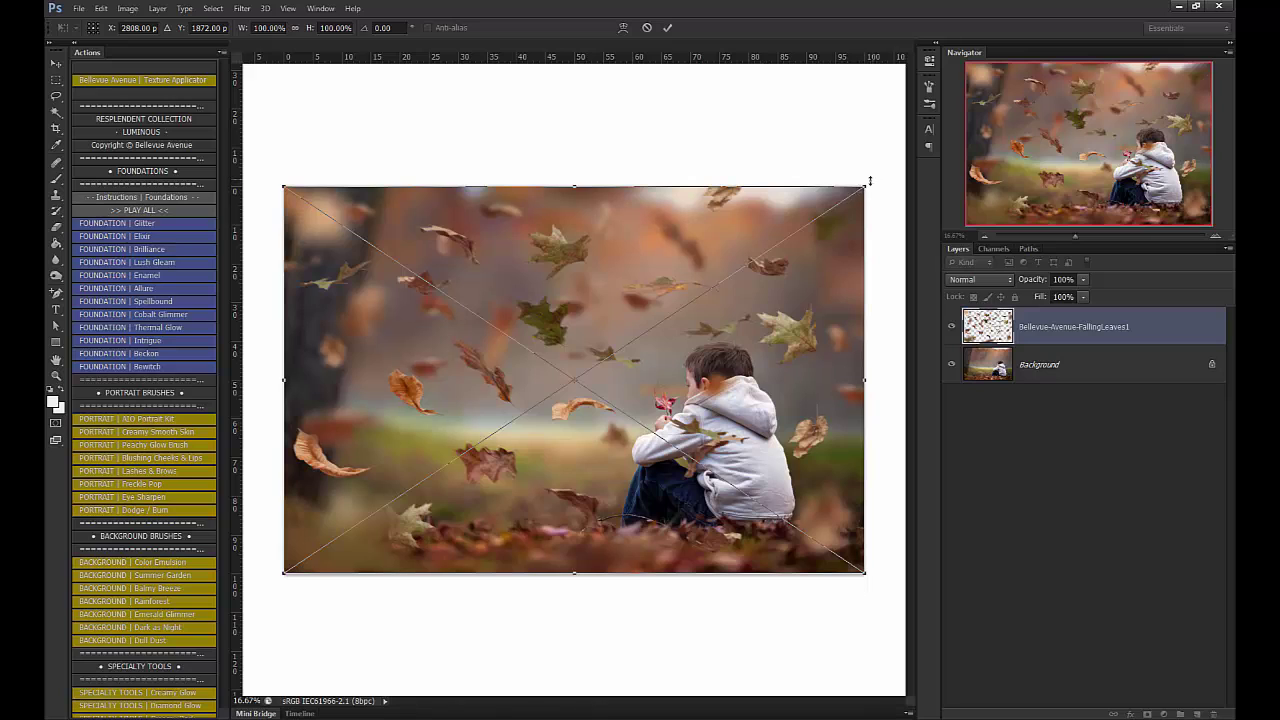
Scale the leaves overlay to about 100.5% so it covers the whole photo, and commit.
left_click_drag(865, 185, 867, 184)
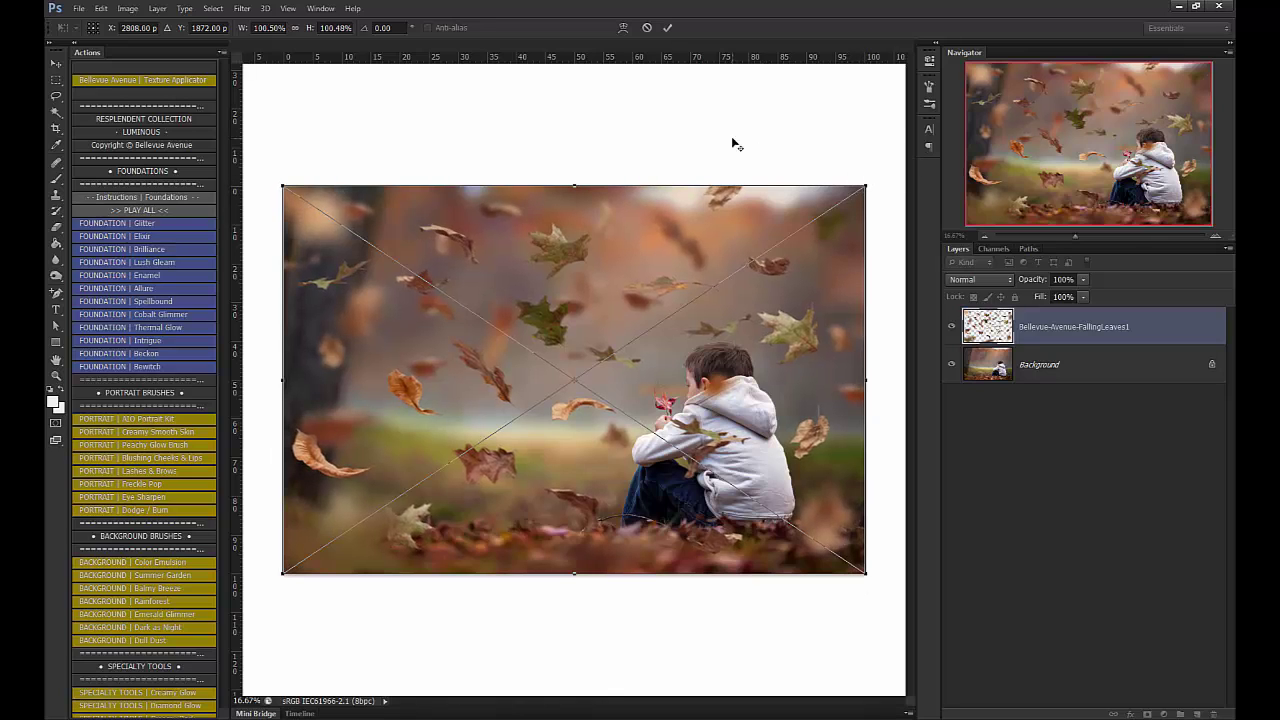
left_click(666, 27)
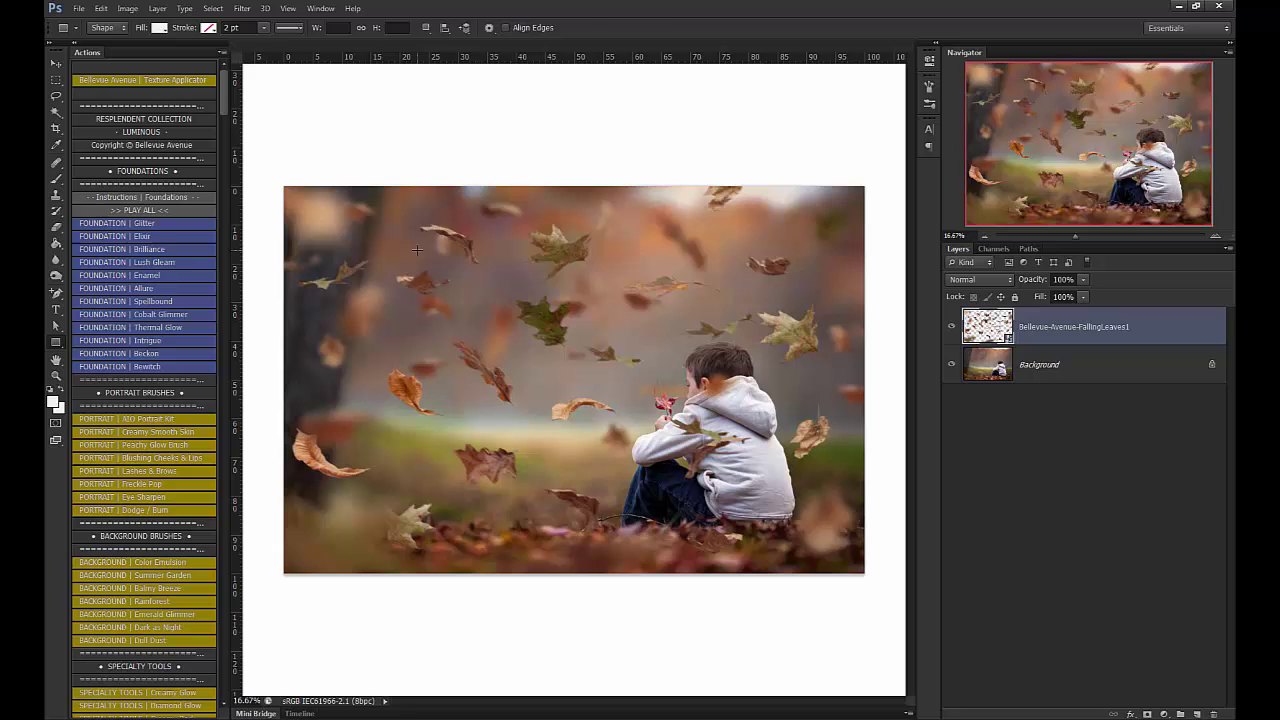
Add a white layer mask to the leaves layer and ready a black brush, enlarged with ].
key("v")
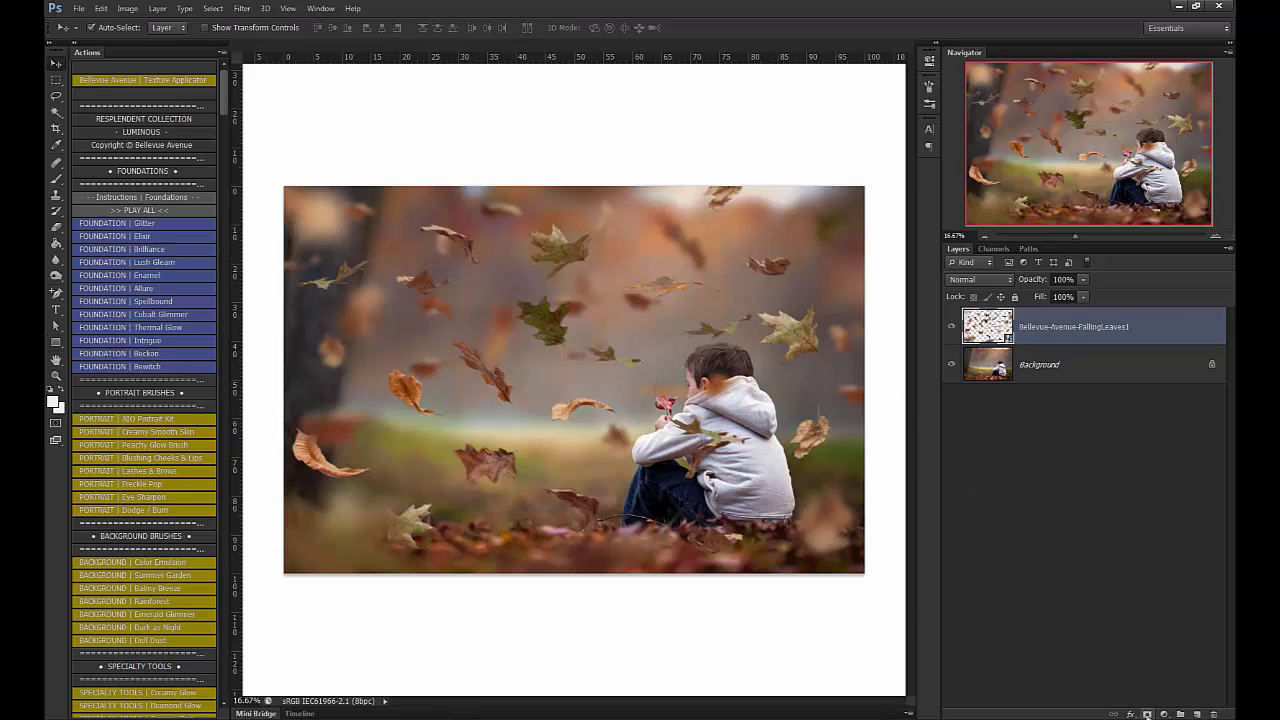
left_click(1147, 714)
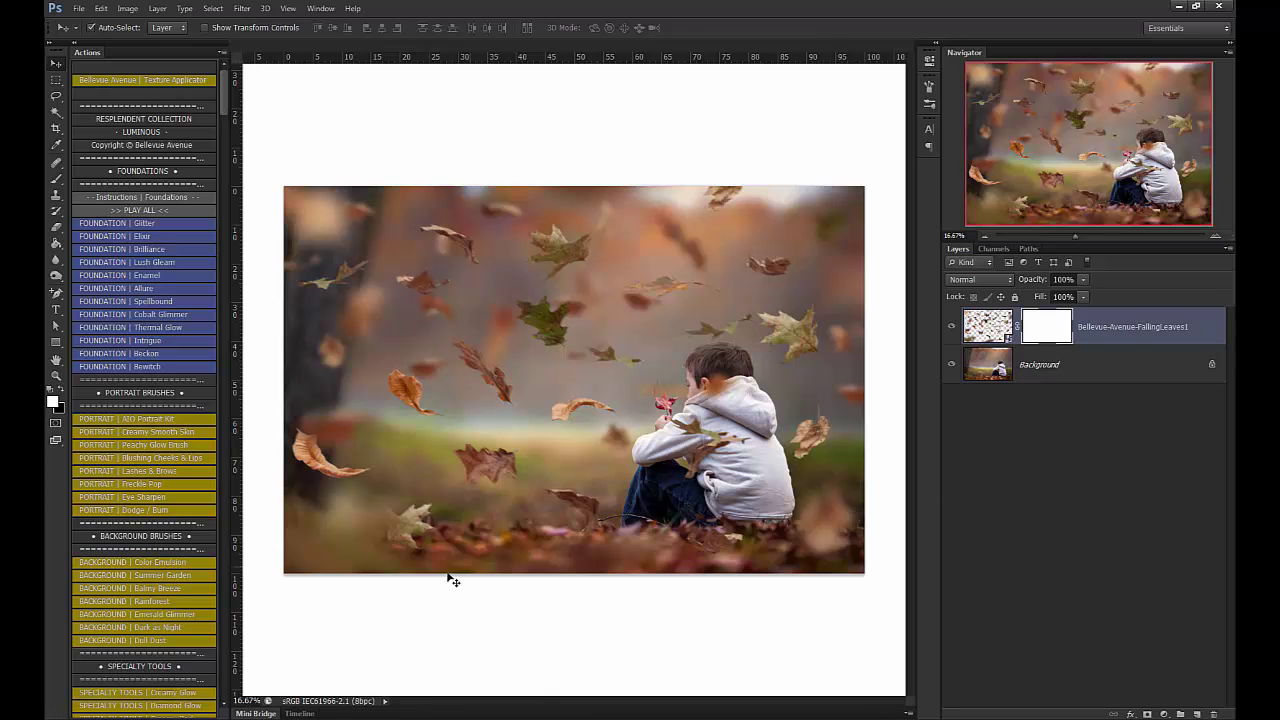
left_click(56, 183)
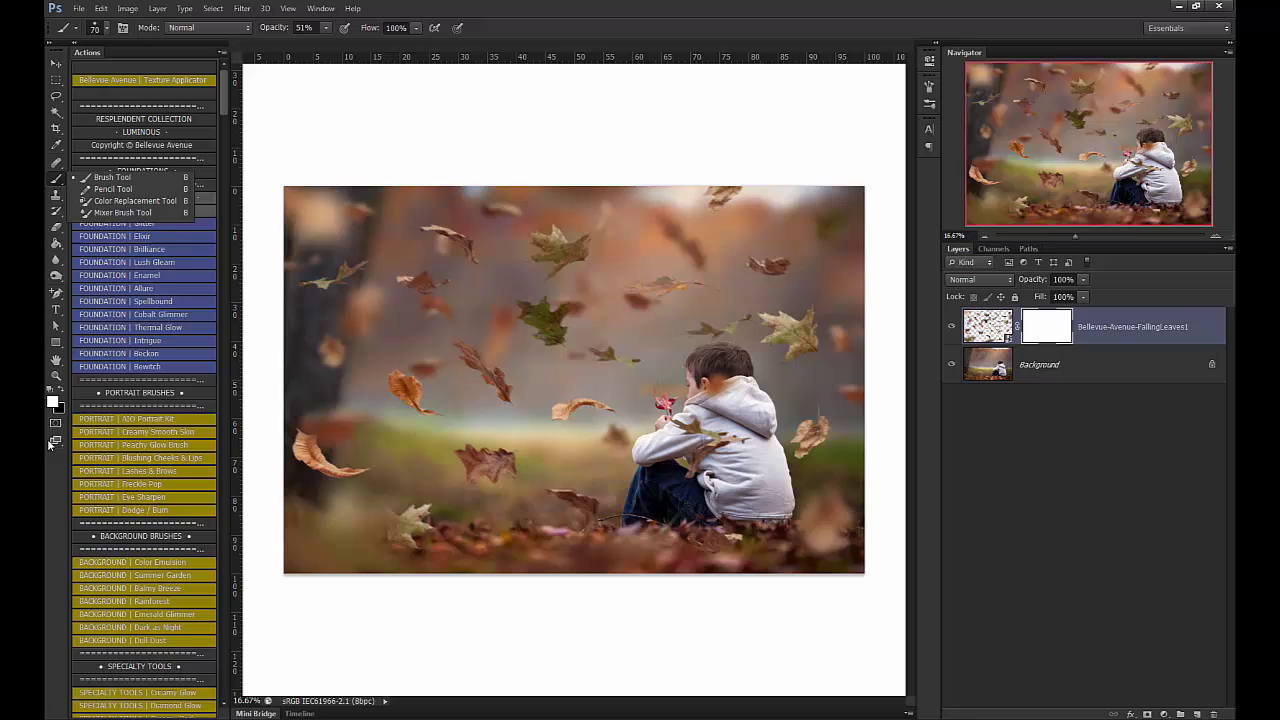
left_click(58, 391)
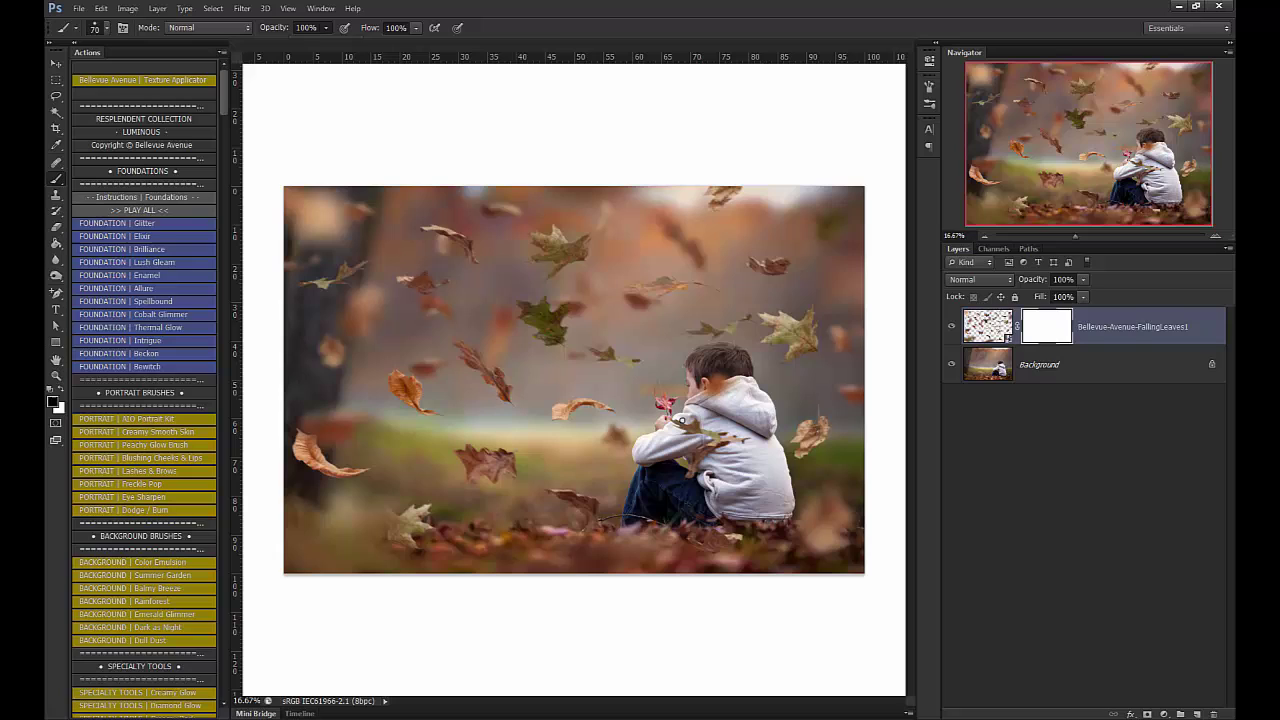
key("bracketright")
key("bracketright")
key("bracketright")
key("bracketright")
key("bracketright")
key("bracketright")
key("bracketright")
key("bracketright")
key("bracketright")
key("bracketright")
key("bracketright")
key("bracketright")
Paint out the leaves over the boy's arm and hood, by the trunk, and the bottom maple leaf.
key("bracketleft")
key("bracketleft")
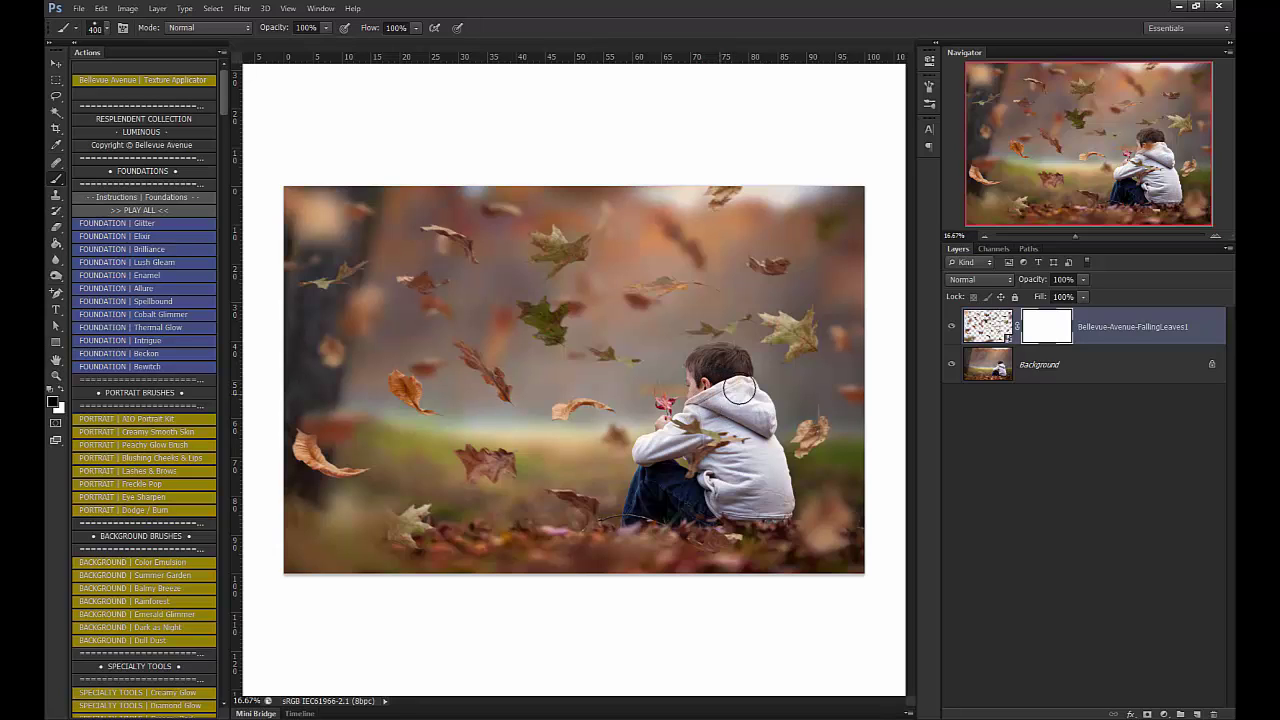
mouse_move(739, 391)
left_mouse_down()
mouse_move(646, 389)
mouse_move(683, 420)
mouse_move(699, 465)
mouse_move(745, 440)
left_mouse_up()
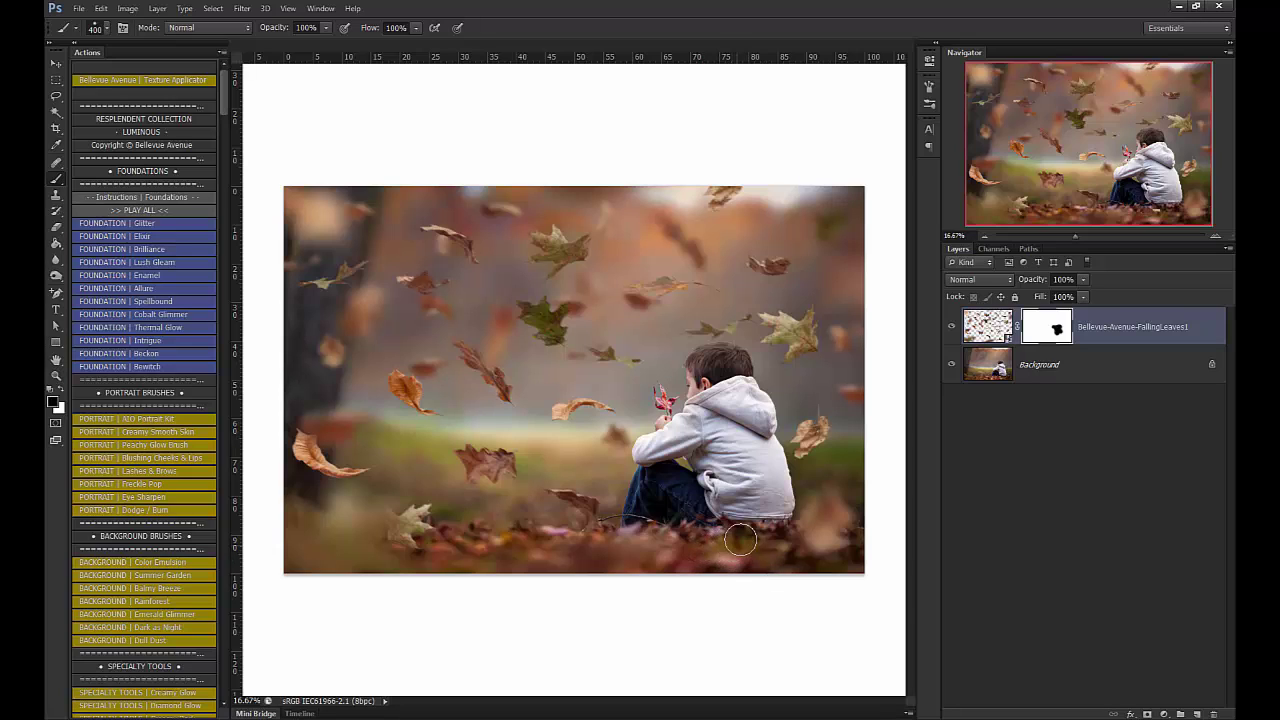
mouse_move(312, 442)
left_mouse_down()
mouse_move(287, 459)
mouse_move(366, 474)
mouse_move(340, 452)
left_mouse_up()
key("bracketright")
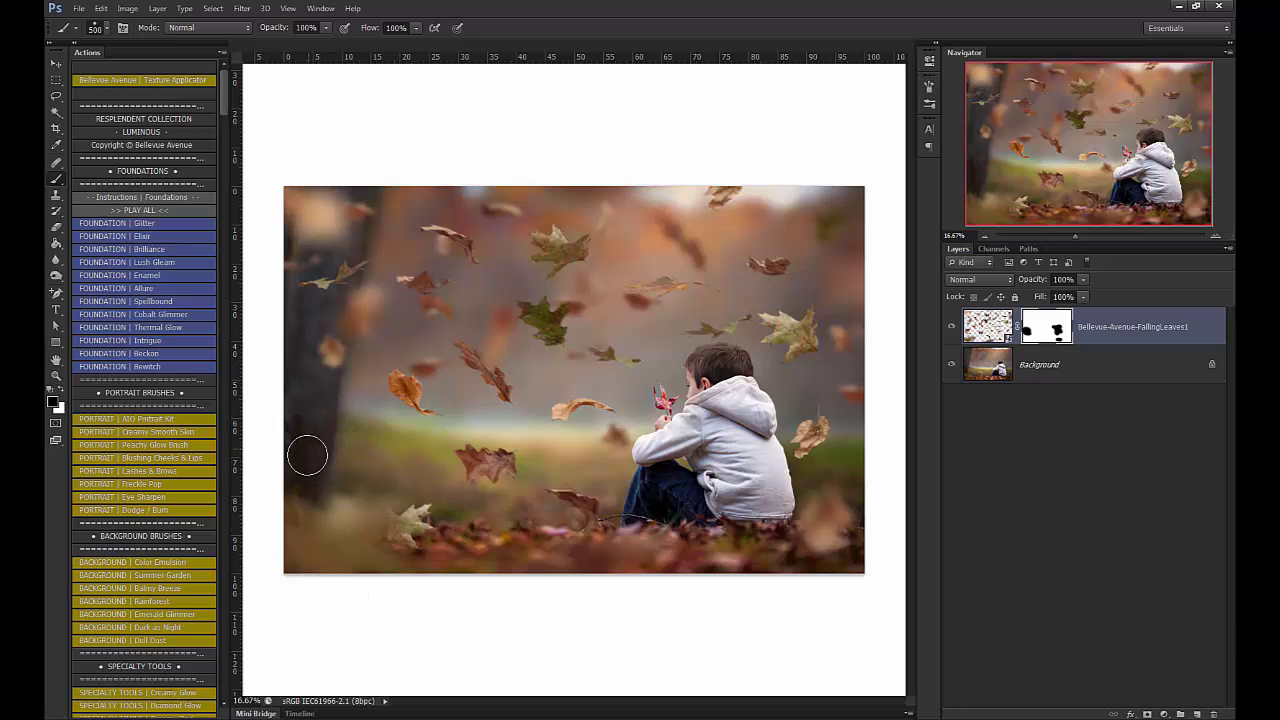
key("bracketright")
key("bracketright")
mouse_move(363, 523)
left_mouse_down()
mouse_move(389, 548)
mouse_move(414, 533)
mouse_move(300, 507)
mouse_move(363, 597)
left_mouse_up()
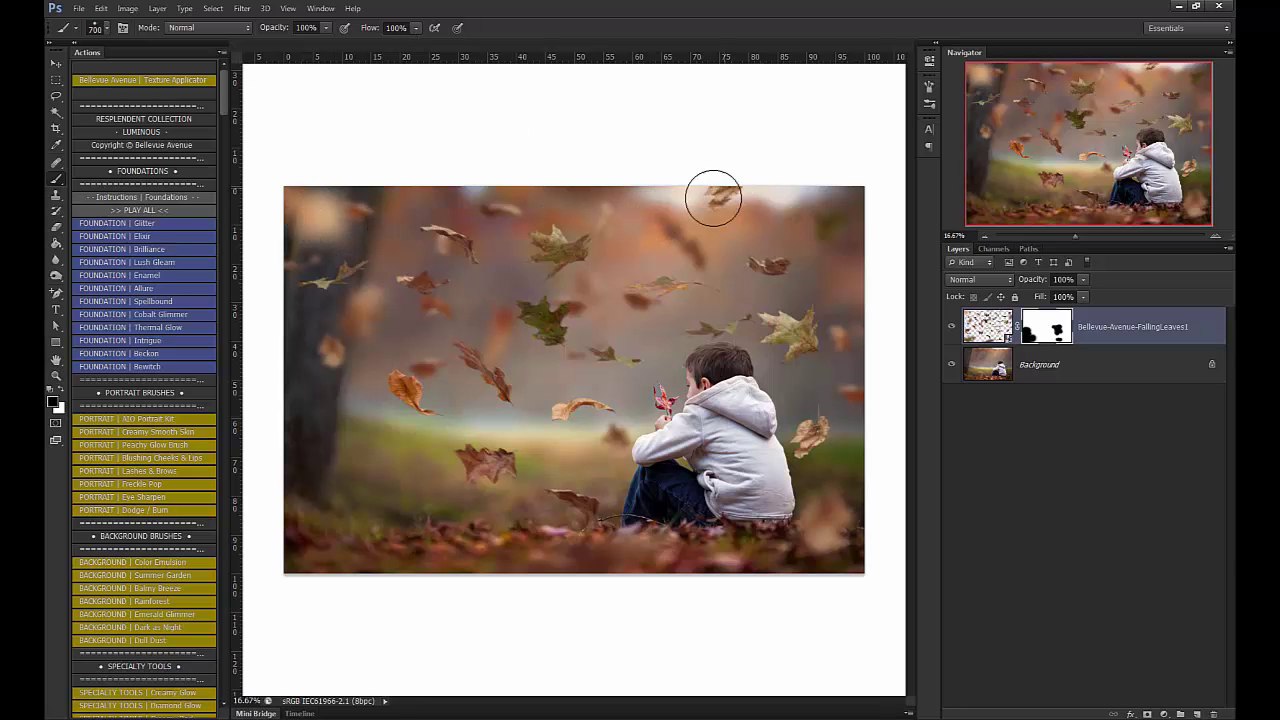
With a 400 brush, mask the leaves over the top-left tree, then toggle the layer to compare.
key("bracketleft")
key("bracketleft")
key("bracketleft")
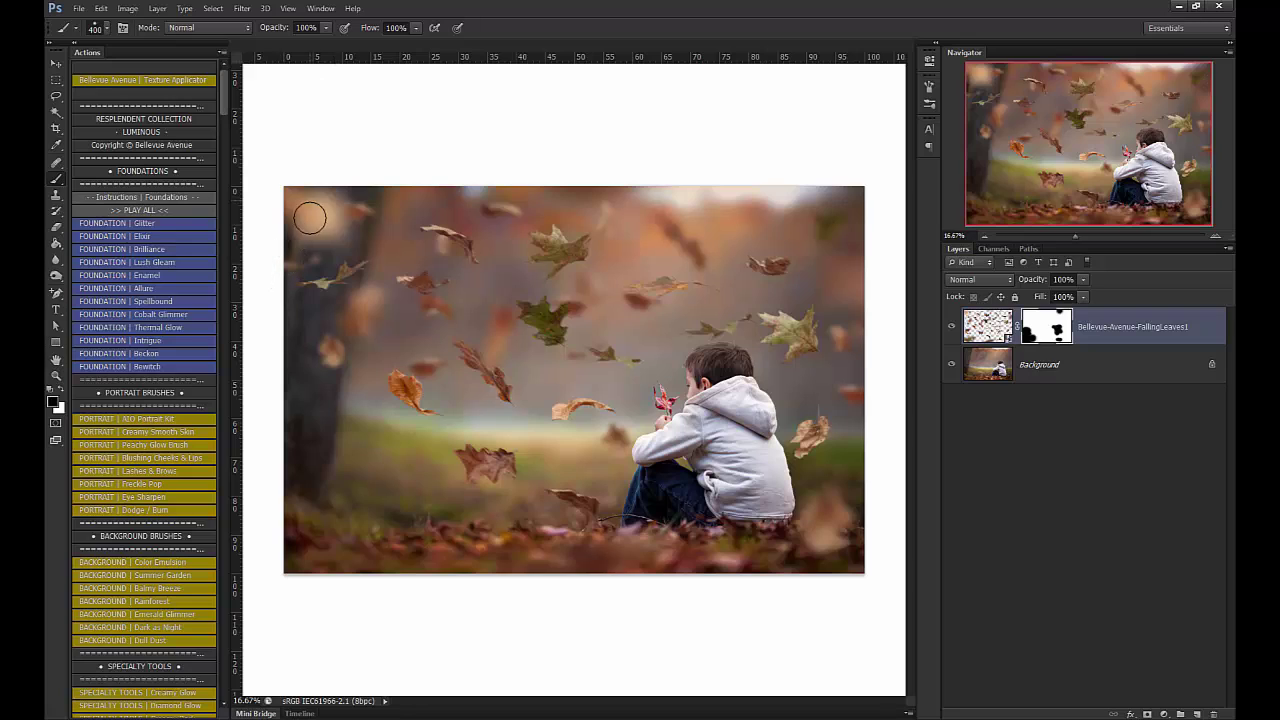
mouse_move(314, 209)
left_mouse_down()
mouse_move(342, 239)
mouse_move(326, 200)
mouse_move(330, 213)
mouse_move(371, 177)
left_mouse_up()
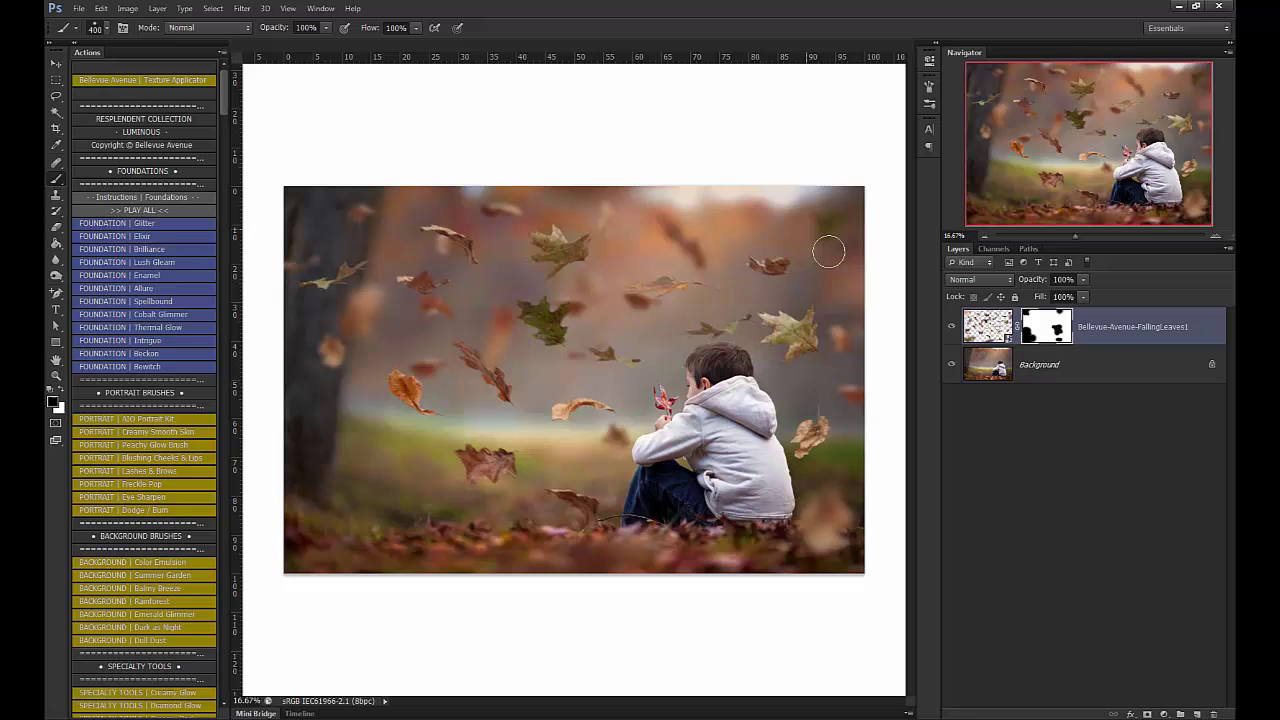
left_click(951, 330)
left_click(951, 331)
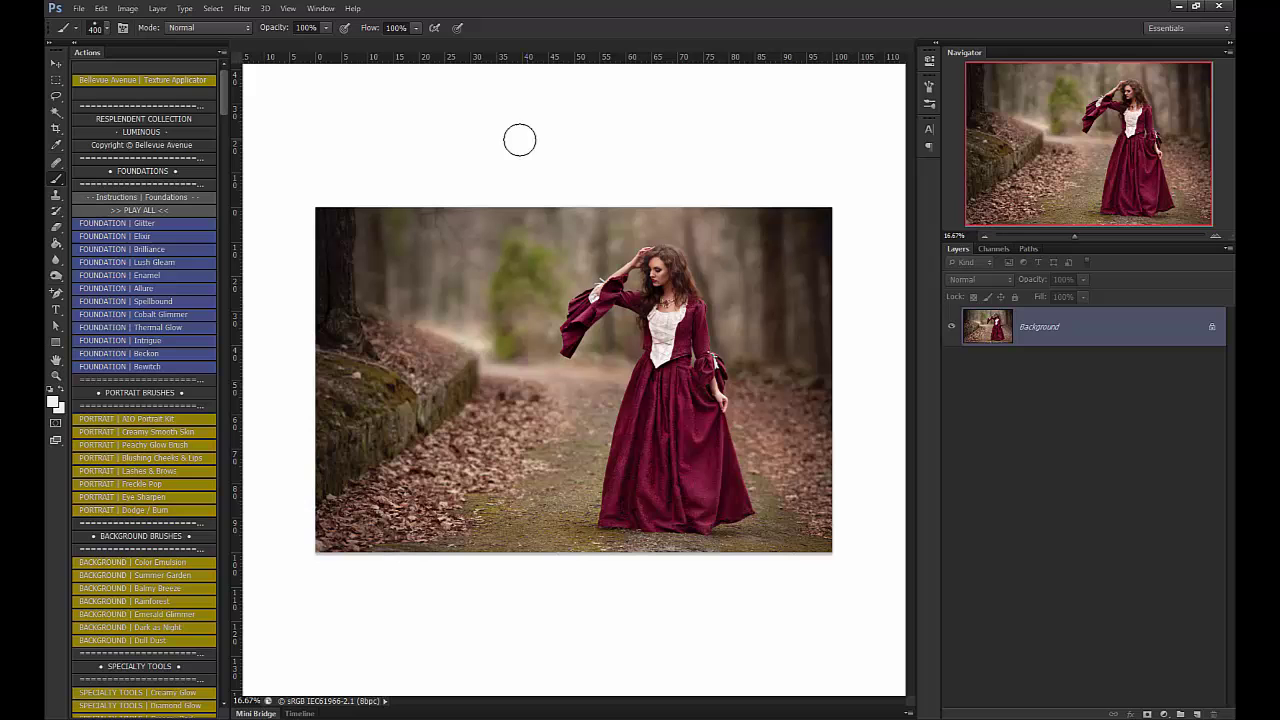
Place Bellevue-Avenue-FallingLeaves5.png over the woman's portrait, scaled slightly to fill the frame, and commit.
left_click(78, 9)
left_click(92, 212)
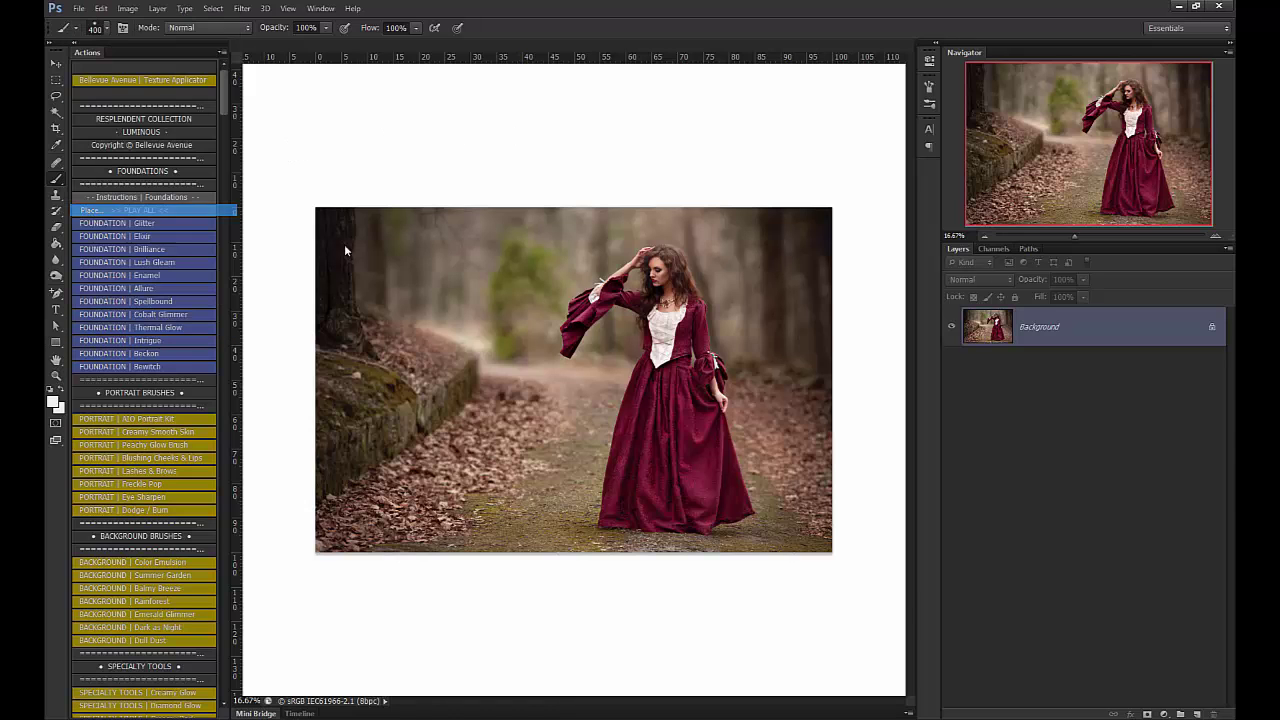
left_click_drag(1030, 275, 1031, 410)
left_click(636, 368)
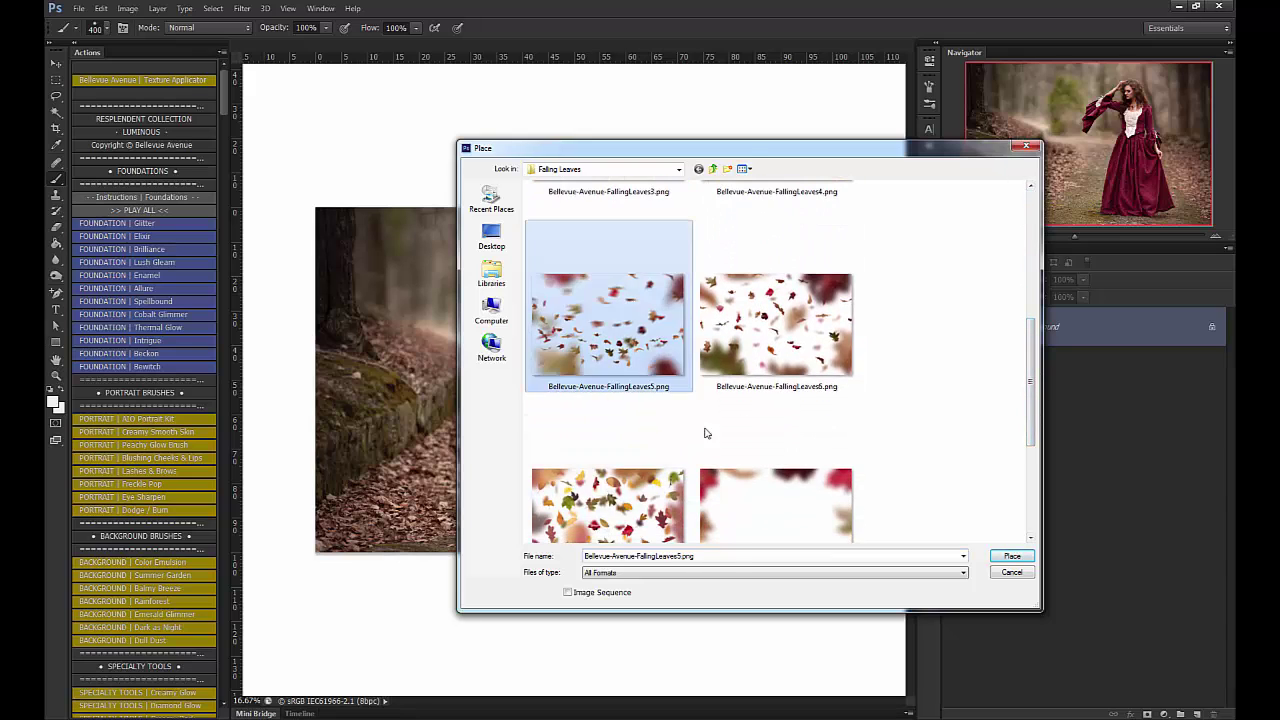
left_click(1011, 556)
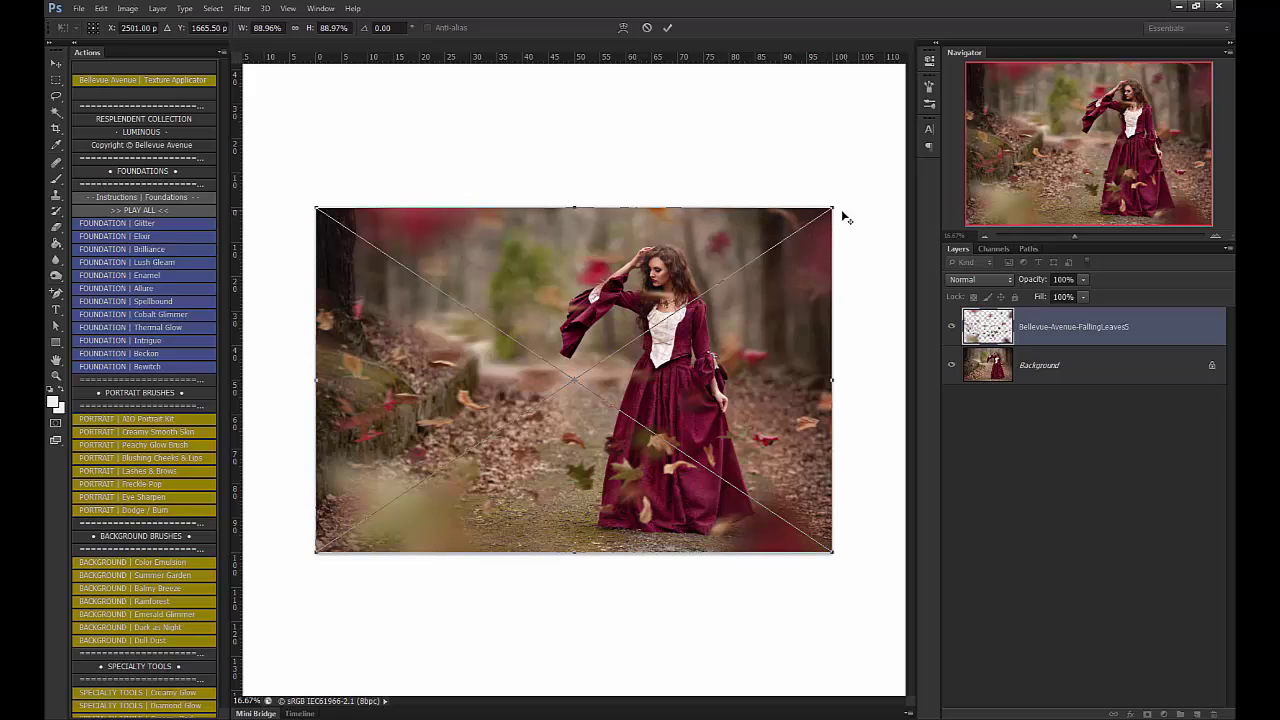
left_click_drag(843, 217, 846, 215)
left_click(667, 27)
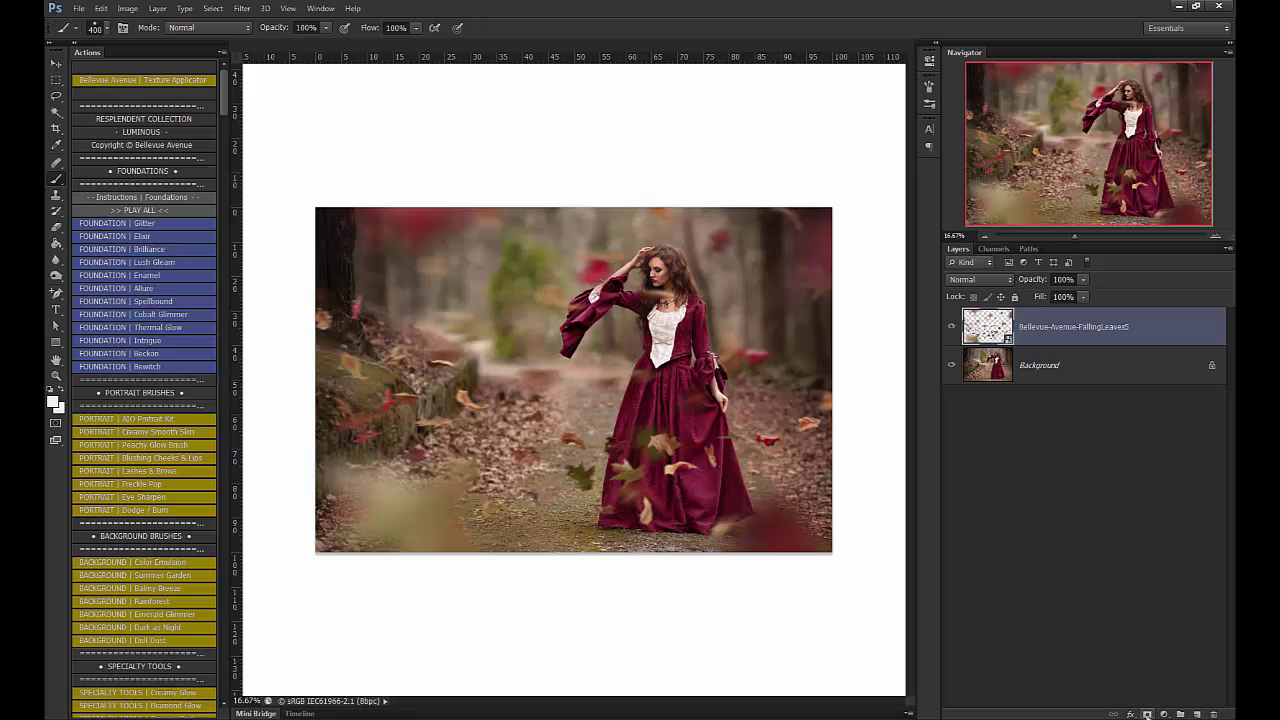
Add a mask to FallingLeaves5, paint out the leaf by her shoulder, and compare visibility.
left_click(1146, 714)
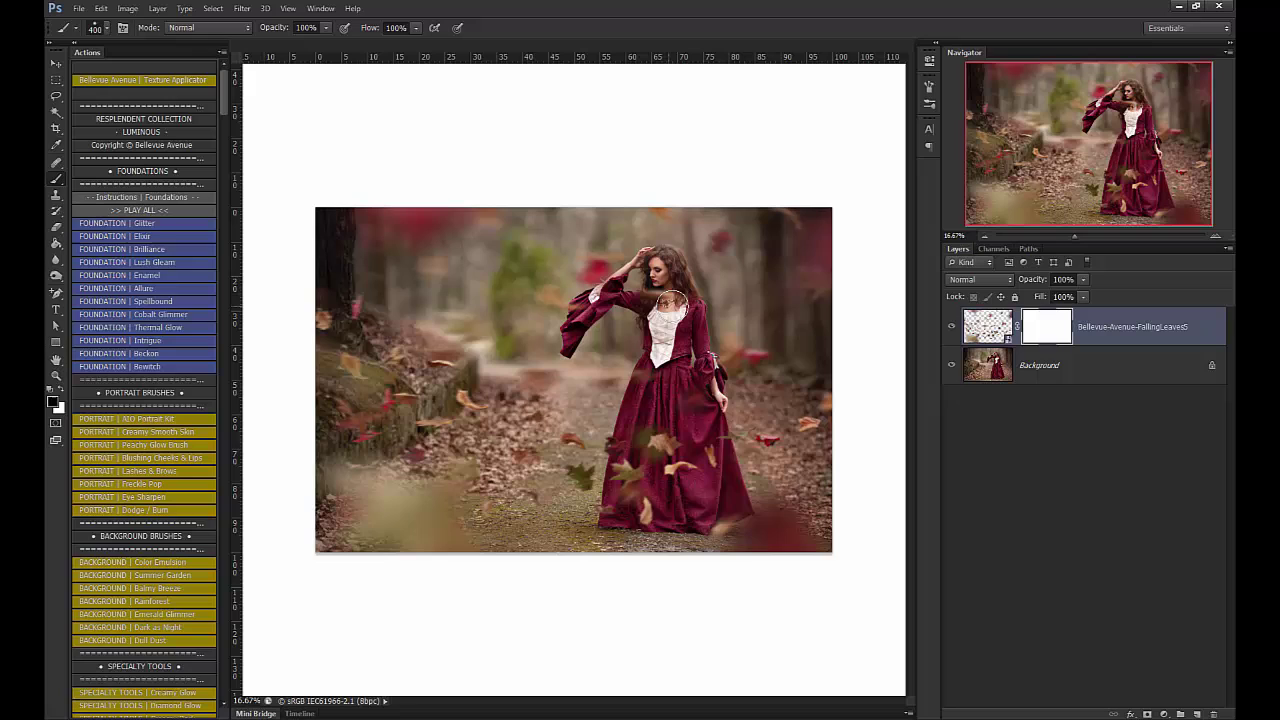
left_click_drag(658, 298, 672, 314)
left_click(952, 328)
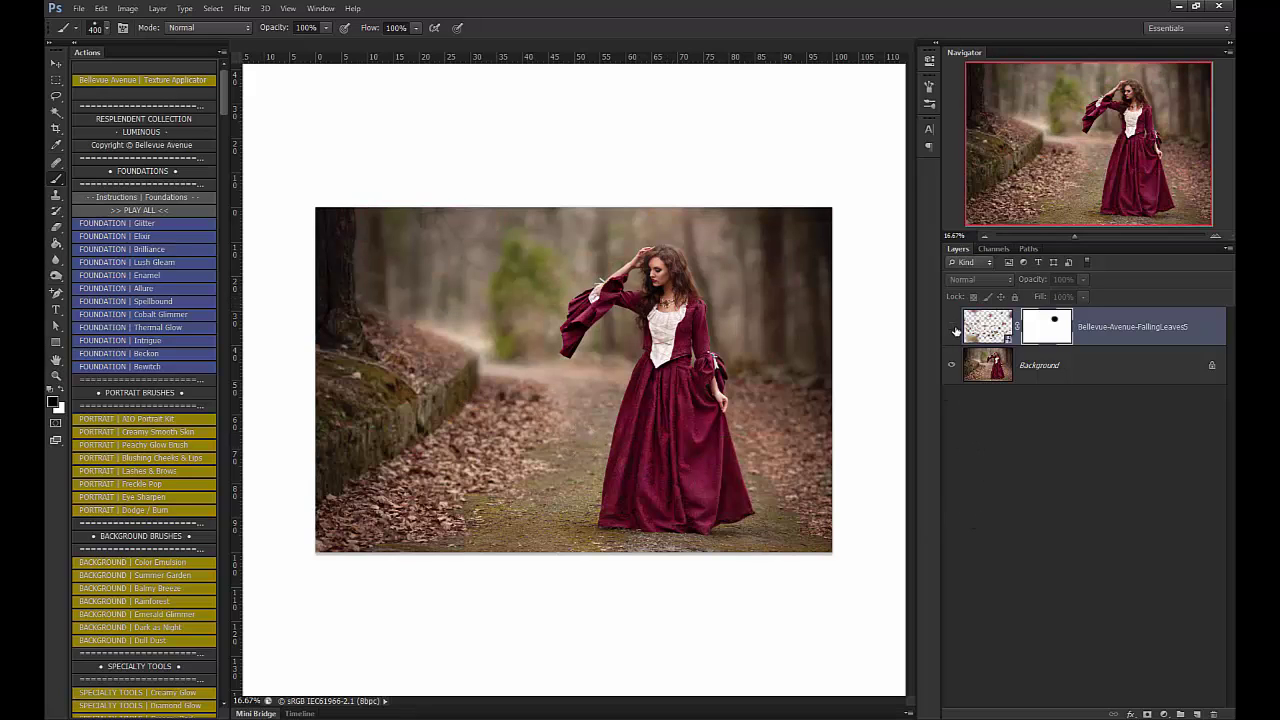
left_click(952, 328)
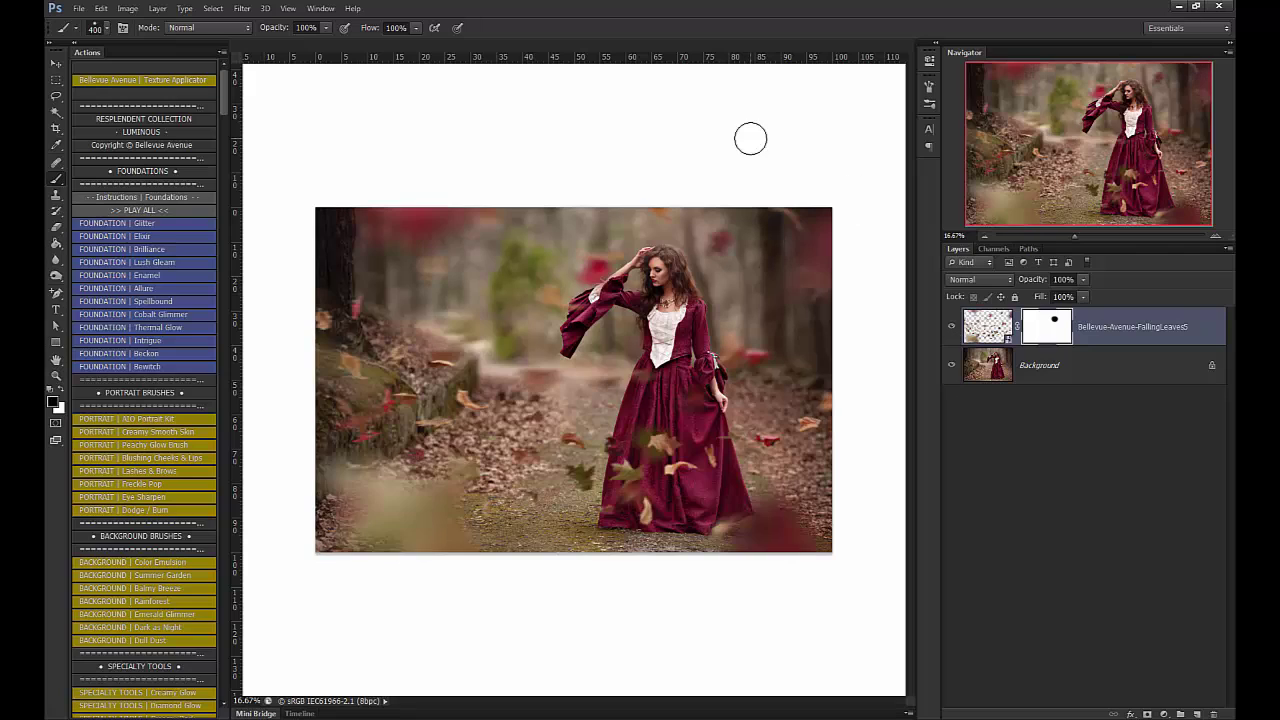